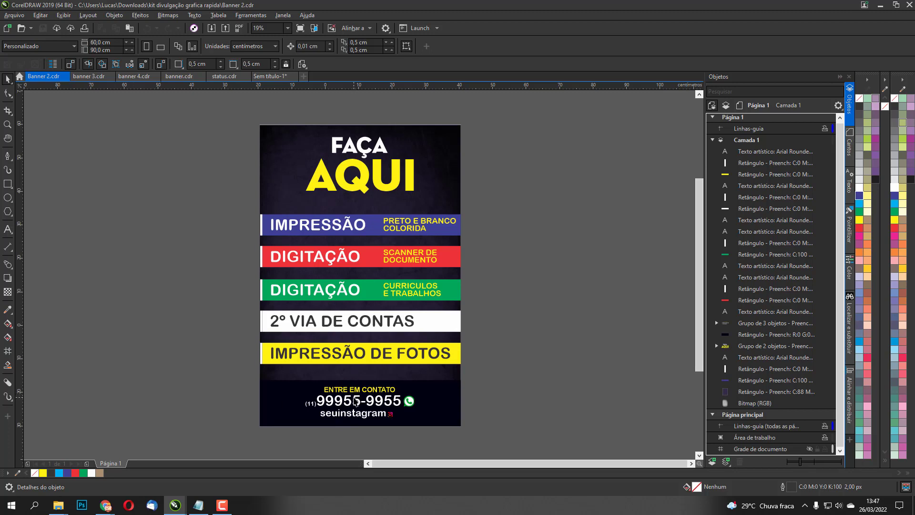
Overwrite the middle digits of the phone number in the banner's contact block with "sdfsdf".
click(356, 402)
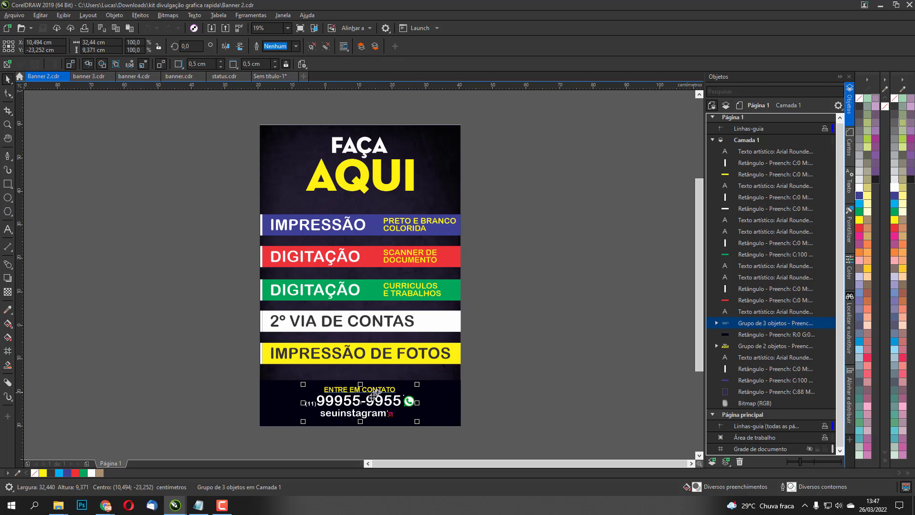
ctrl+click(358, 401)
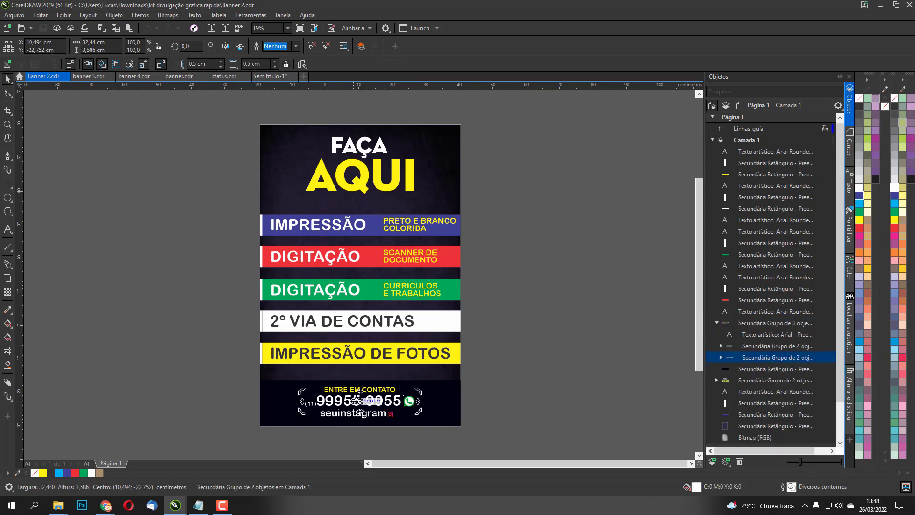
click(7, 229)
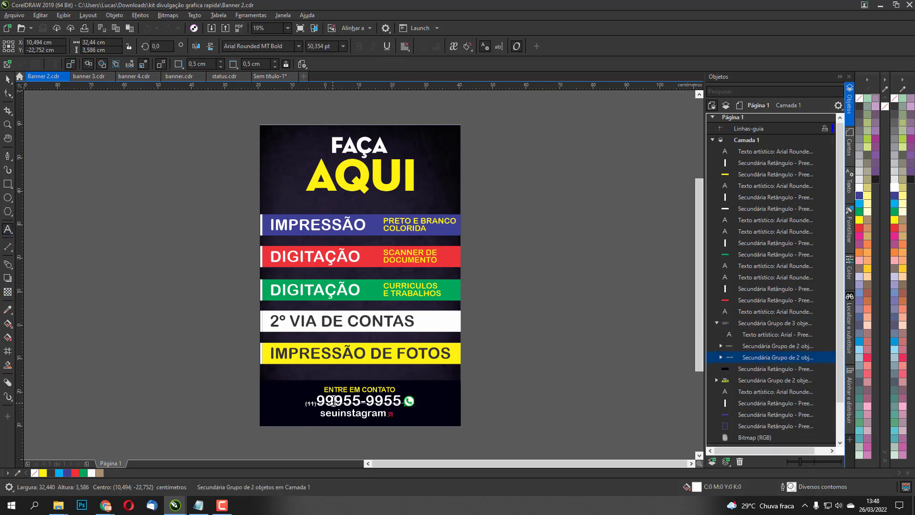
drag(334, 401, 380, 402)
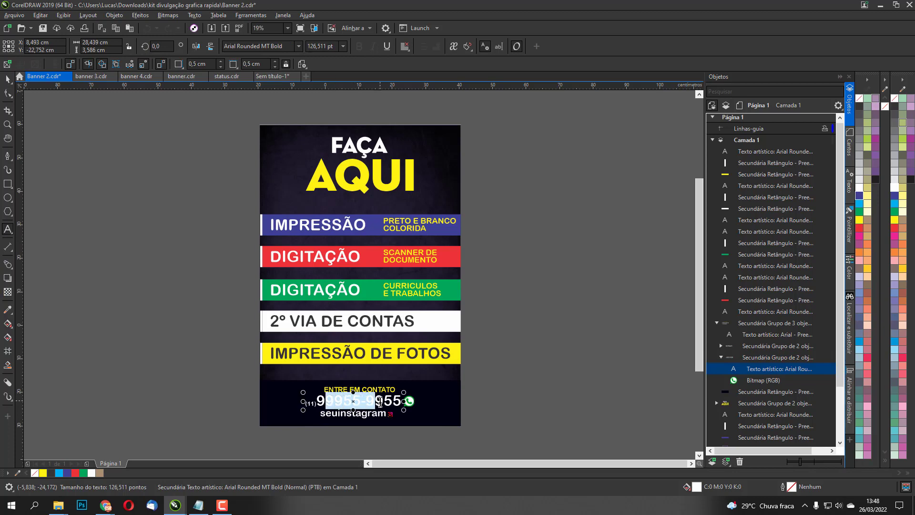
text(sdfsdf)
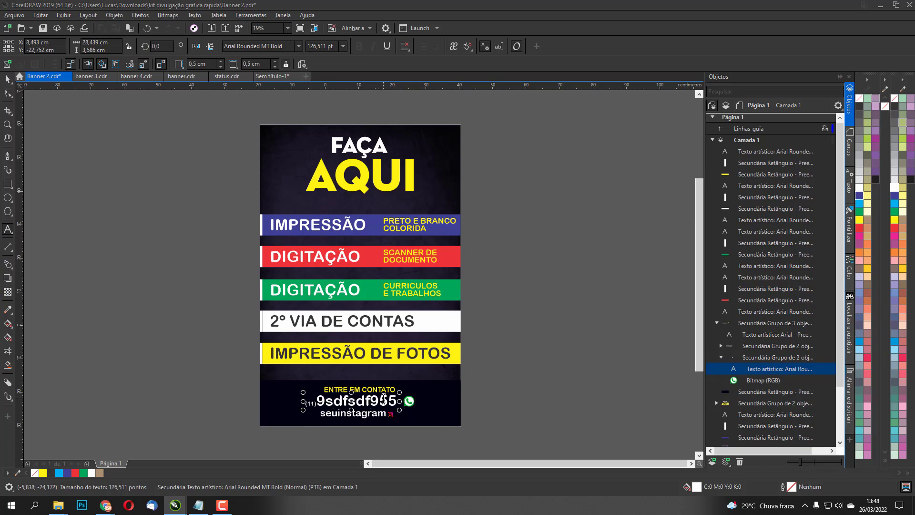
key(super)
key(super)
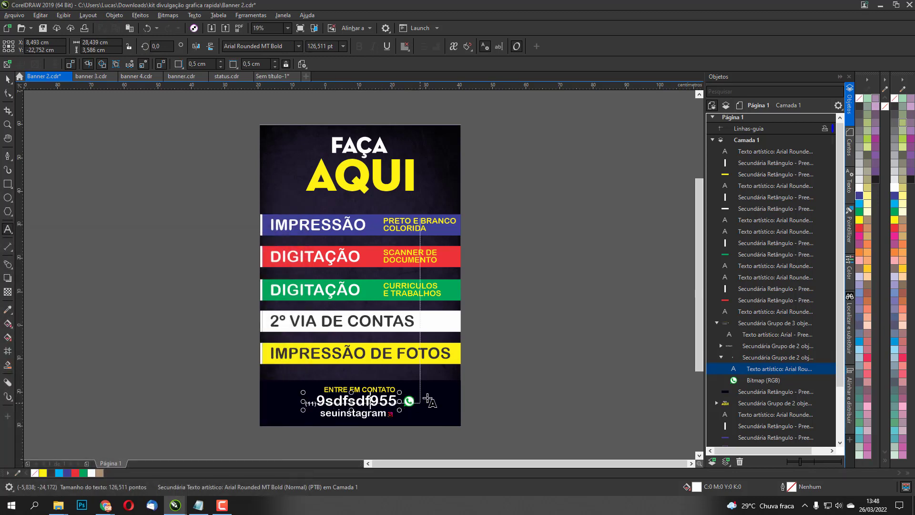
Undo the edits to the contact phone number and leave the text unselected.
key(ctrl+z)
key(ctrl+z)
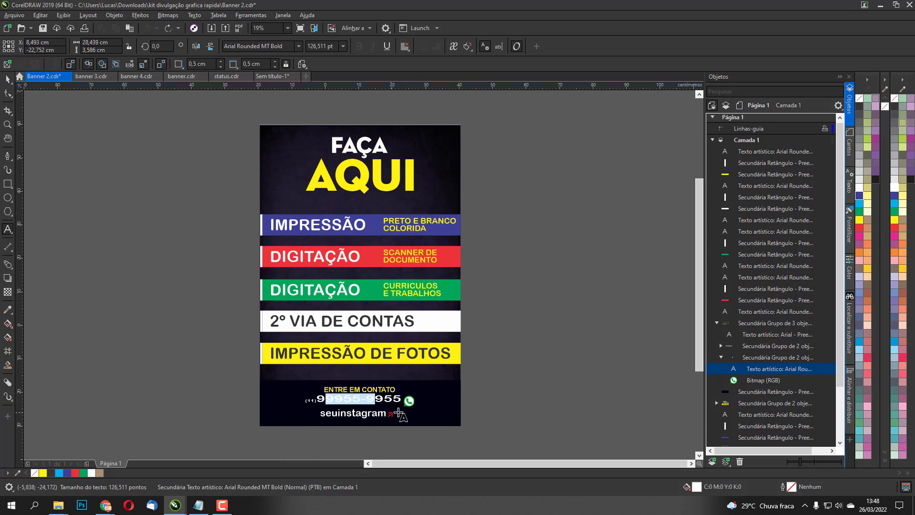
key(Escape)
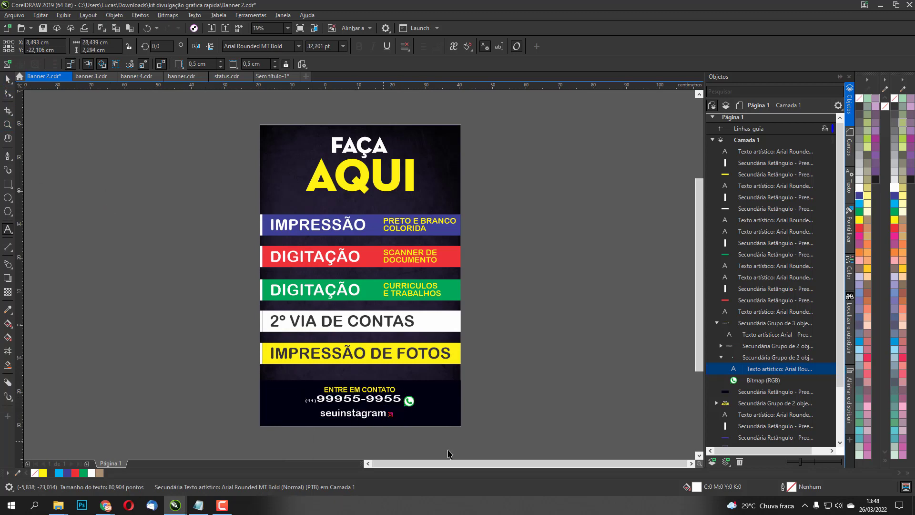
key(Escape)
key(ctrl+z)
key(ctrl+z)
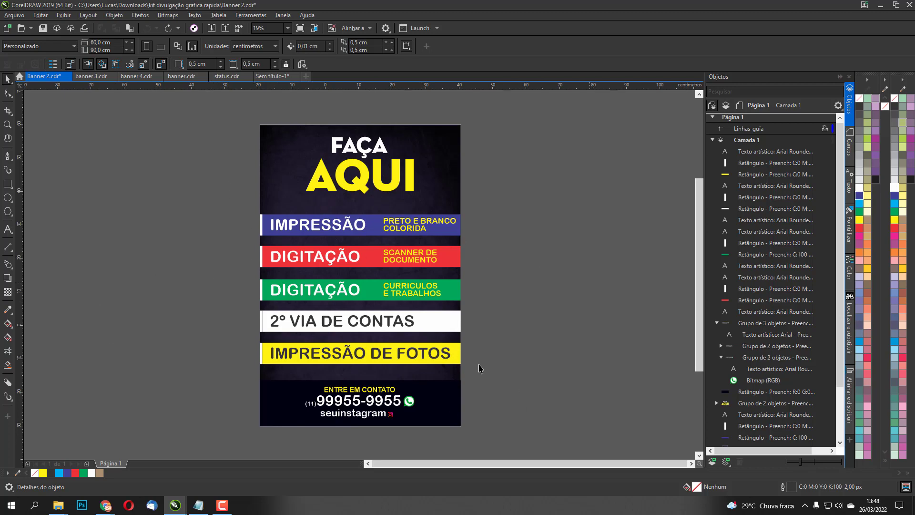
Check the green and red DIGITAÇÃO strips and the IMPRESSÃO heading as separate objects, leaving nothing selected.
click(305, 292)
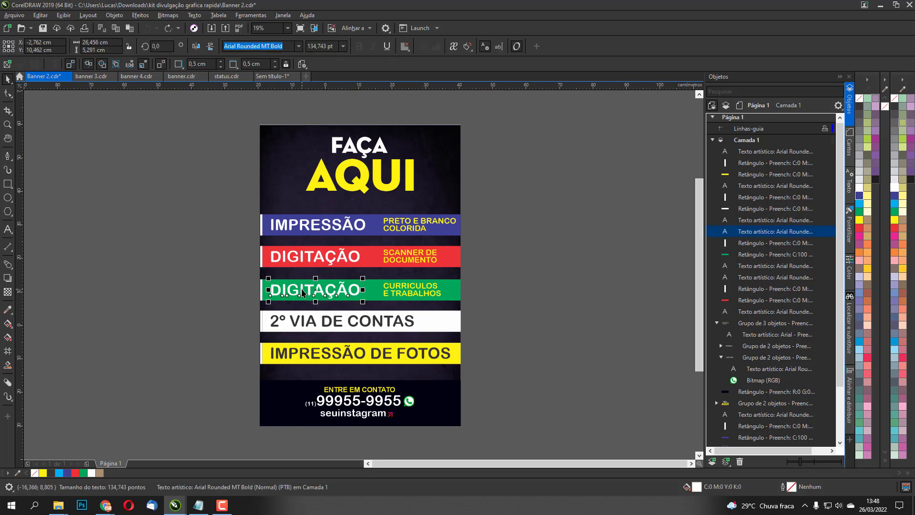
click(305, 264)
click(303, 234)
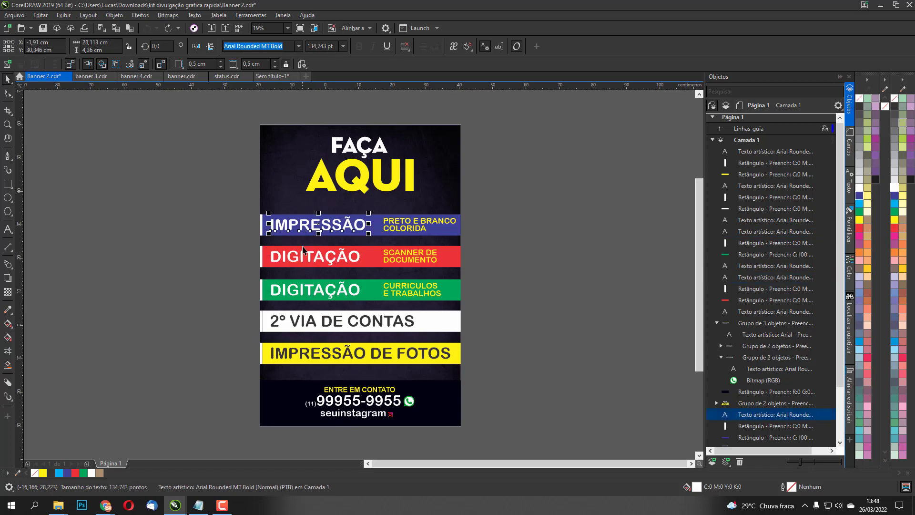
click(222, 285)
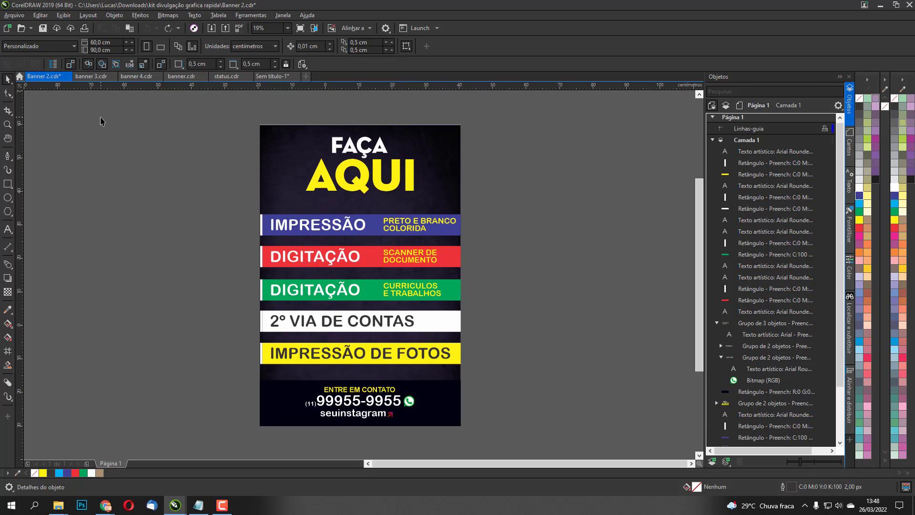
Switch to banner 3.cdr and inspect its service list text block, leaving nothing selected.
click(92, 77)
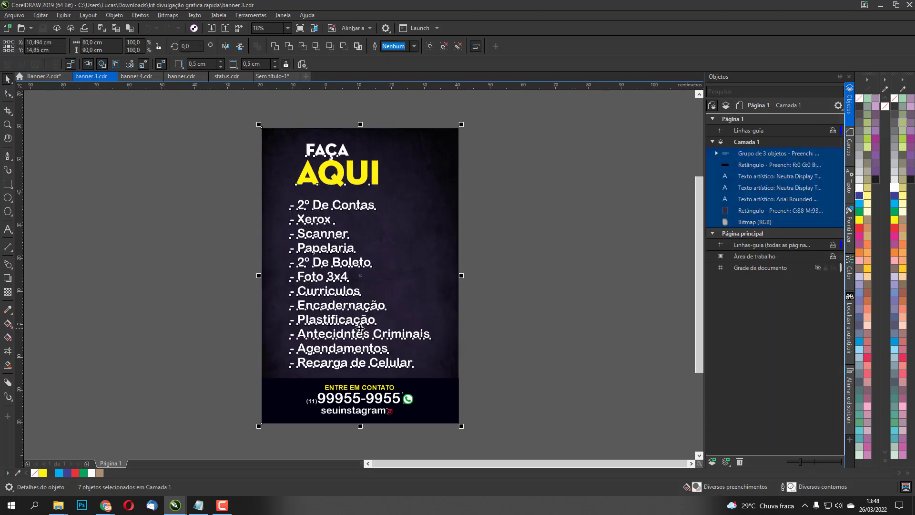
click(155, 290)
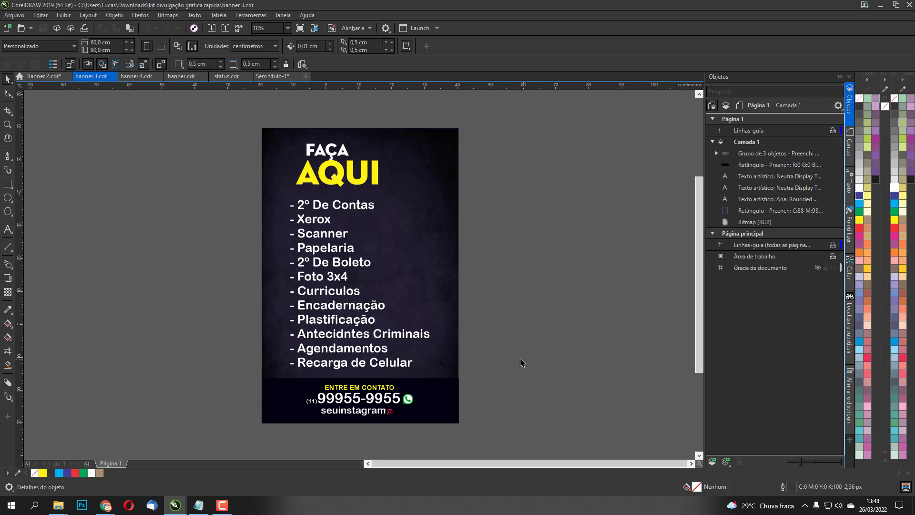
click(318, 313)
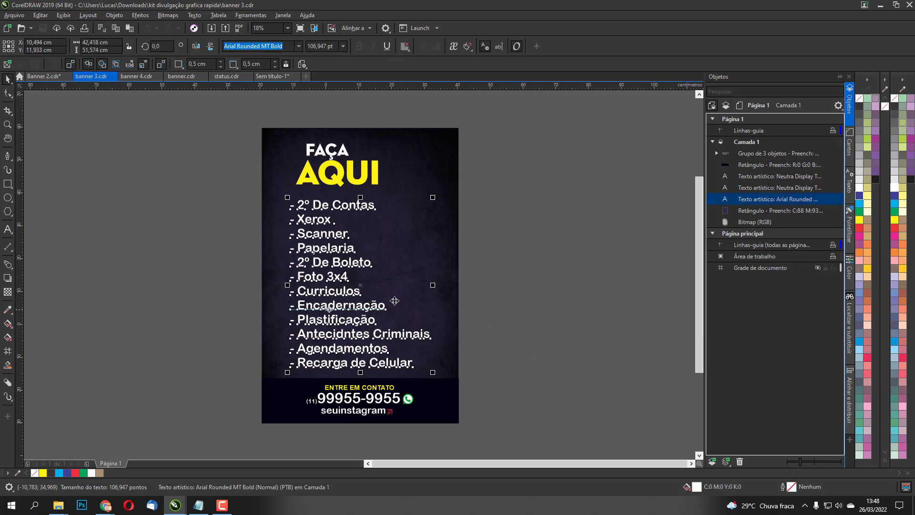
click(558, 271)
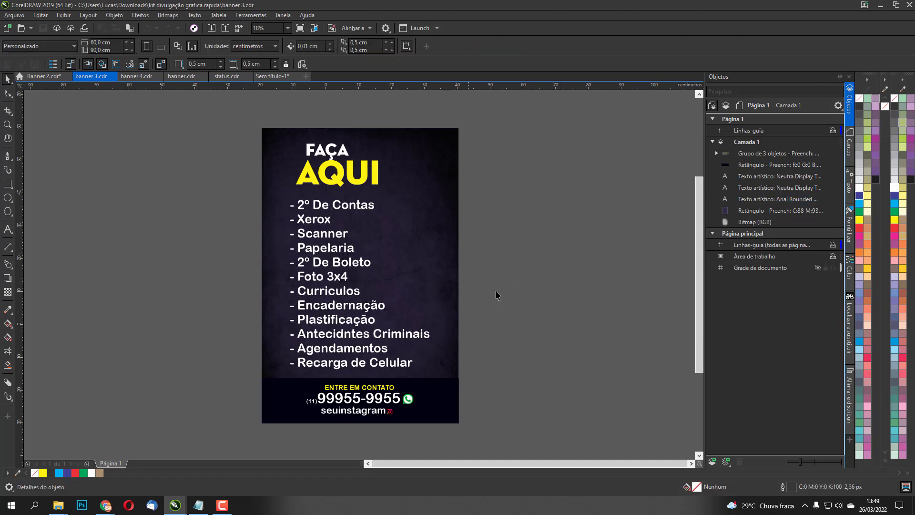
Switch to banner 4.cdr and examine the personalised gift photos from the mugs down to the flip-flops.
click(131, 77)
click(539, 190)
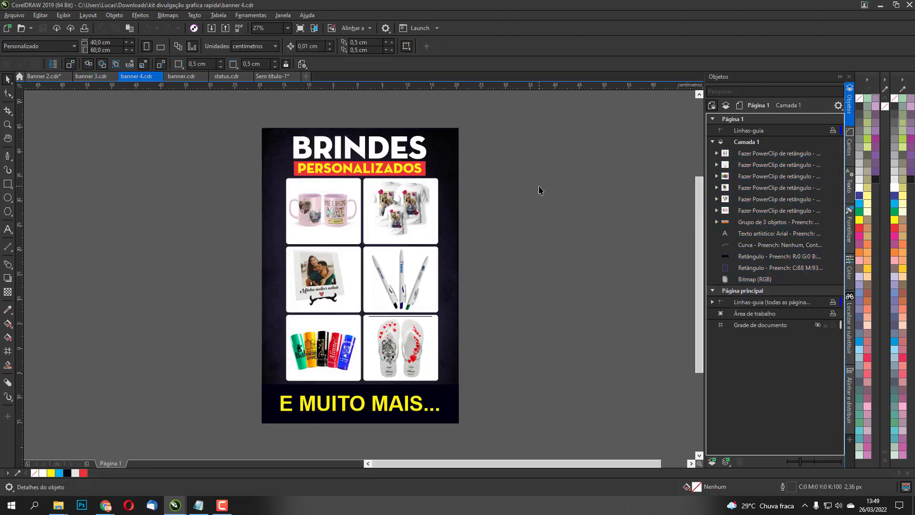
scroll(325, 181, up, 3)
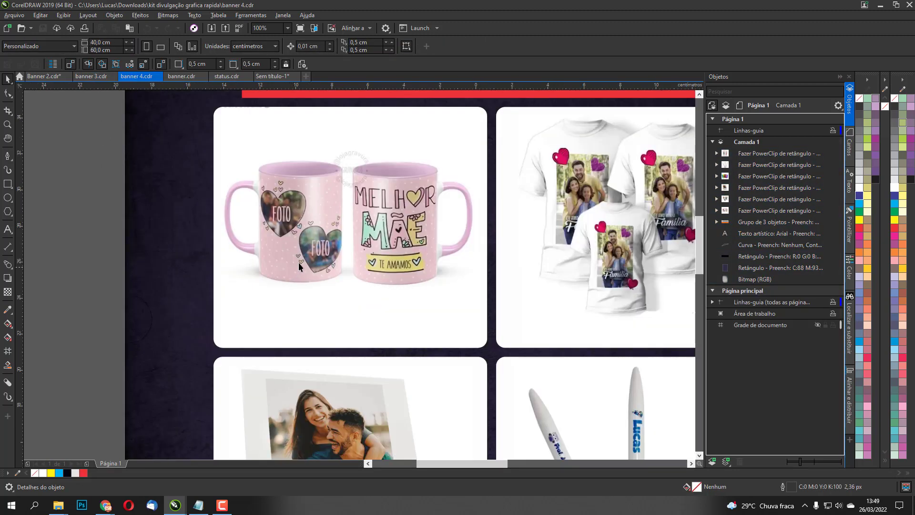
scroll(472, 220, down, 3)
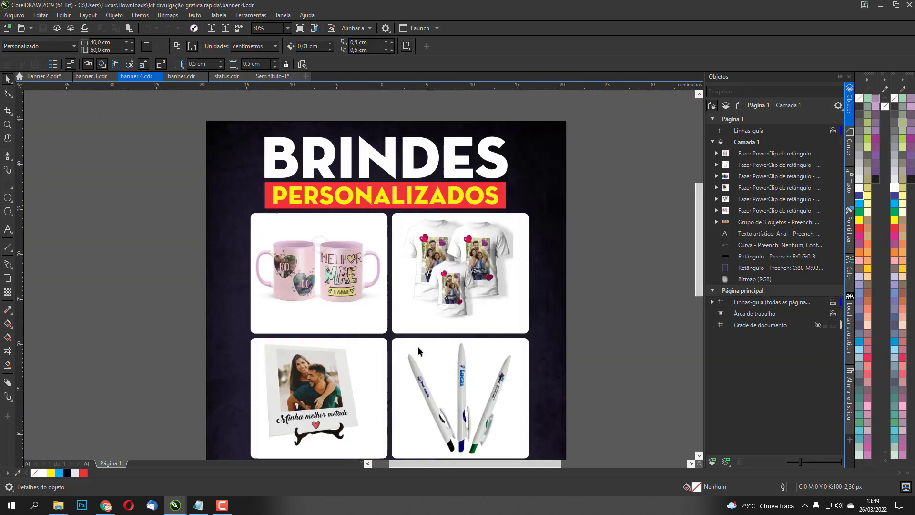
scroll(418, 352, down, 3)
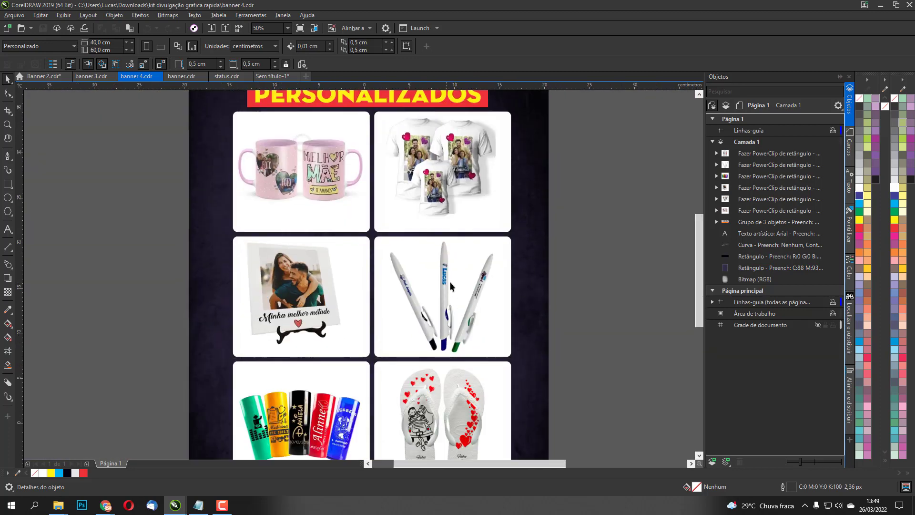
scroll(403, 207, down, 3)
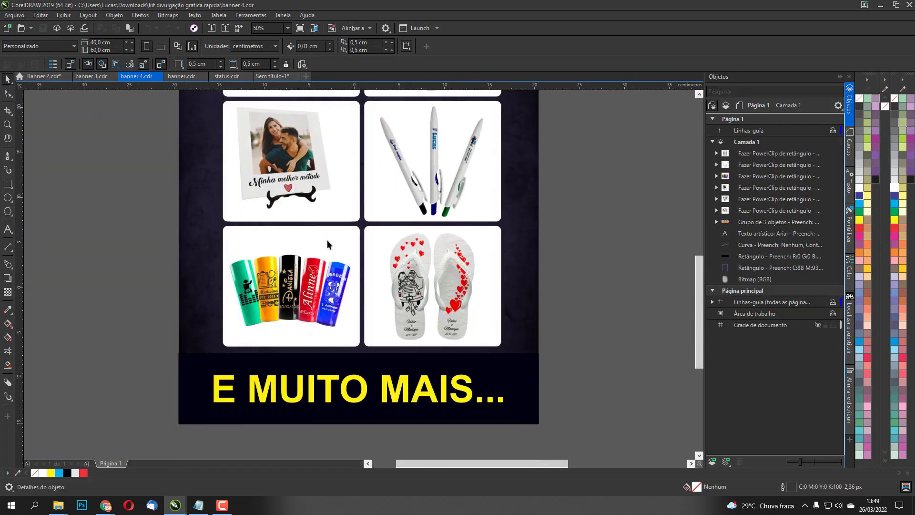
Open the PowerClip contents of the flip-flops frame, then finish editing and deselect the frame.
click(435, 277)
double_click(448, 264)
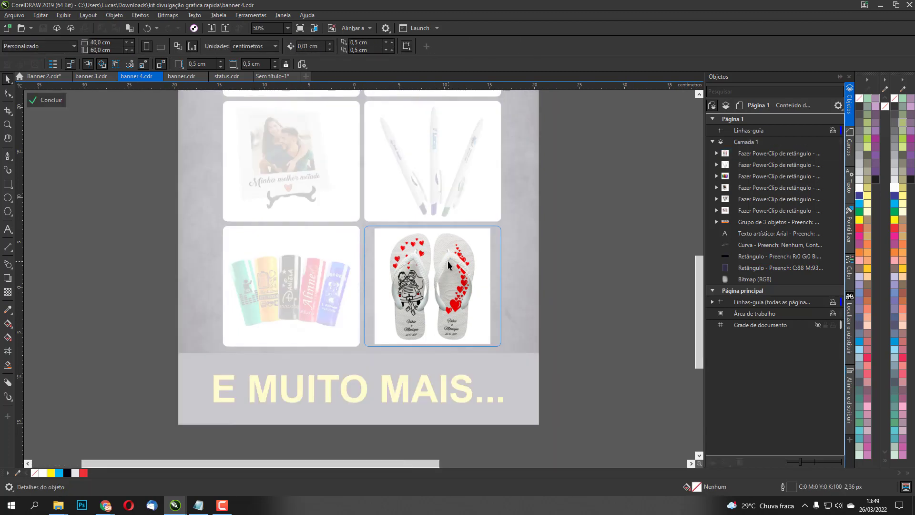
click(44, 102)
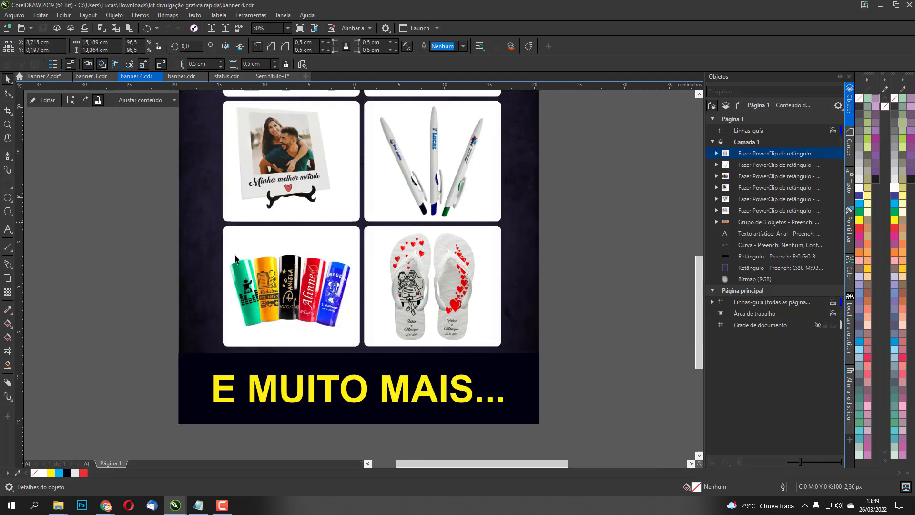
key(Escape)
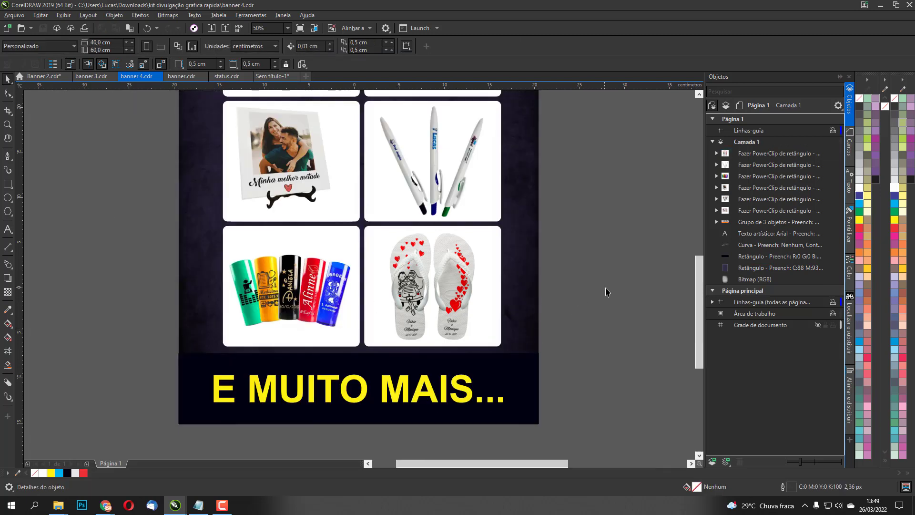
Inspect the "E MUITO MAIS..." text and the BRINDES PERSONALIZADOS title group by selecting each.
click(364, 386)
scroll(412, 329, down, 2)
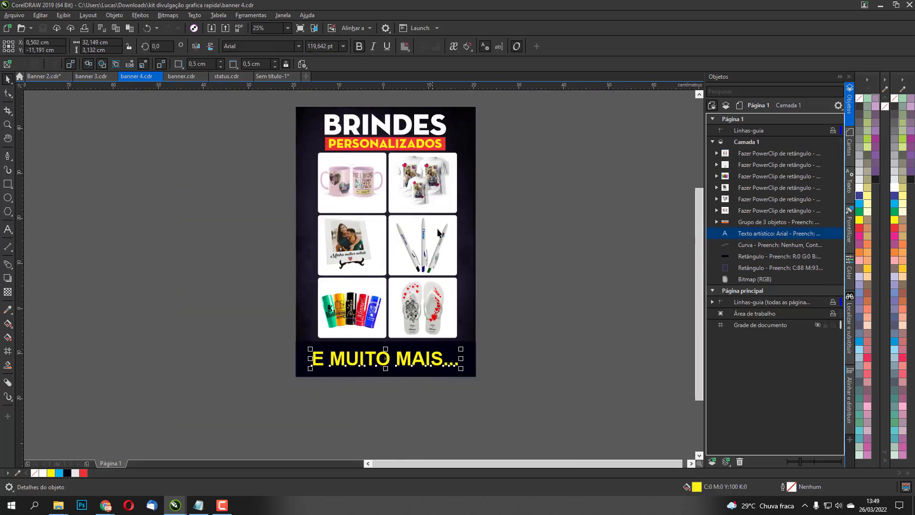
click(402, 157)
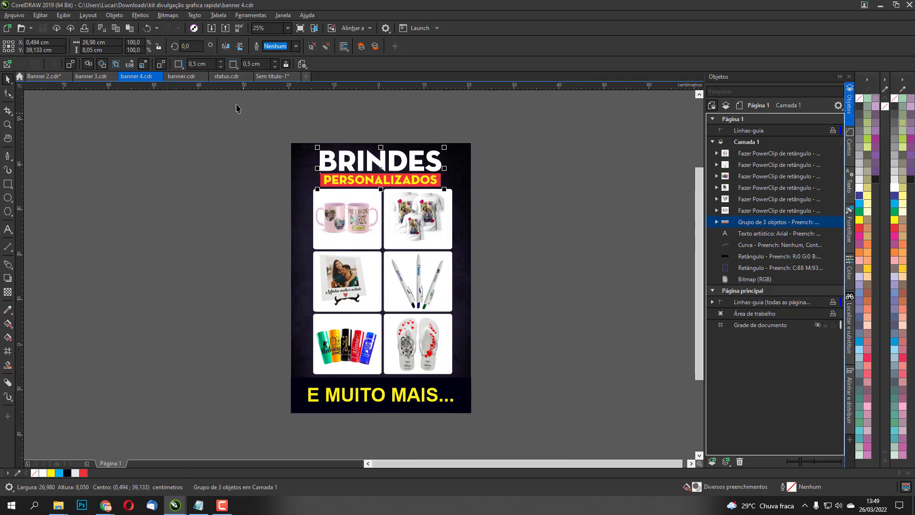
In banner.cdr, change the list item "Cavalete" to "Cavaletes".
click(176, 79)
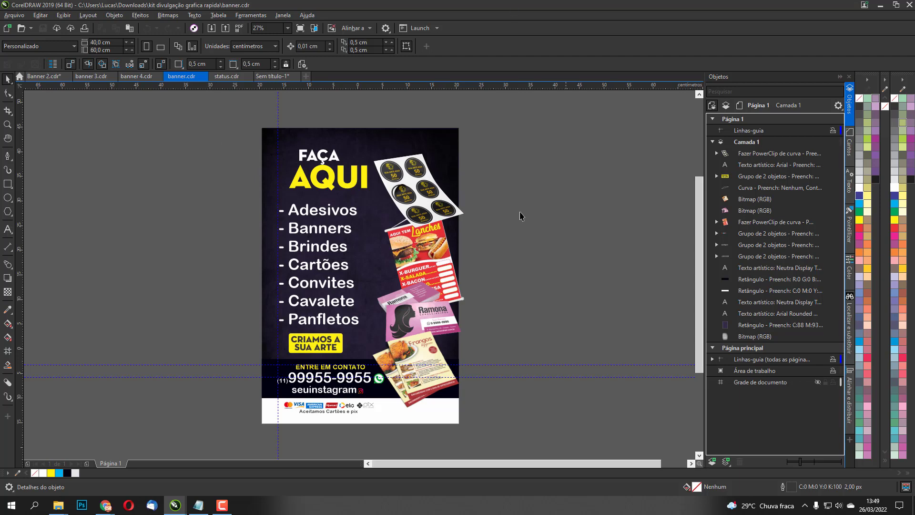
click(353, 306)
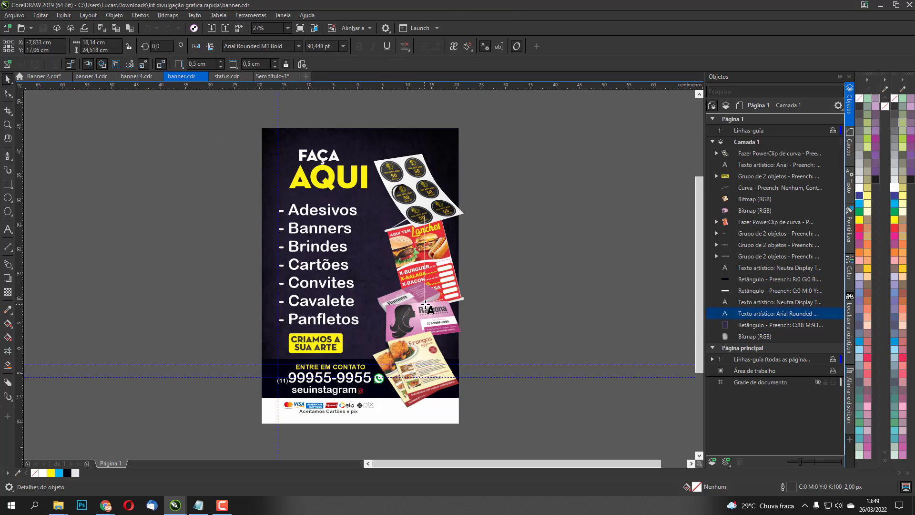
text(s)
click(7, 79)
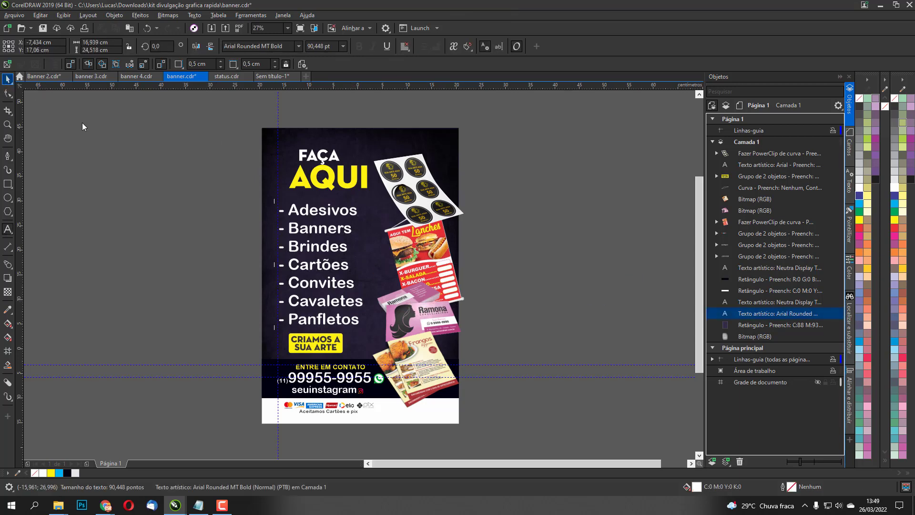
Try moving the Frangos flyer image off the banner, undo the move, and inspect the contact area up close.
double_click(420, 281)
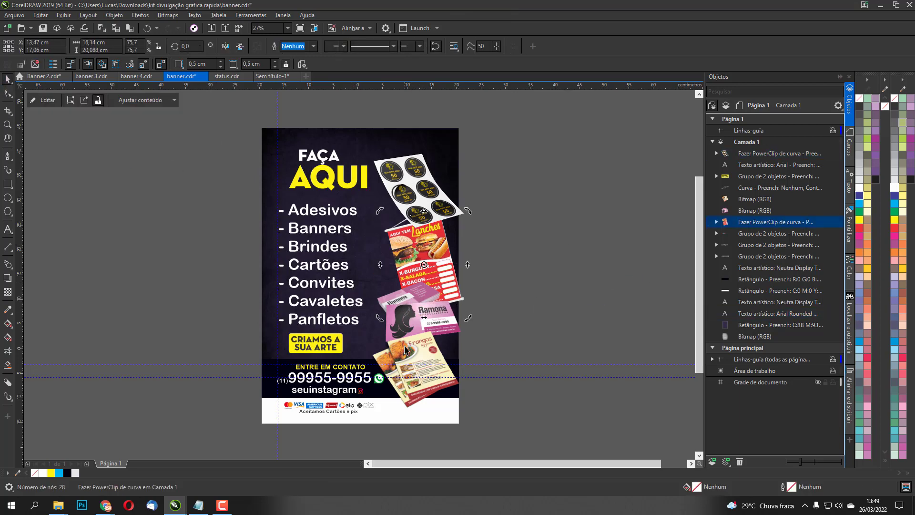
drag(405, 349, 496, 343)
key(ctrl+z)
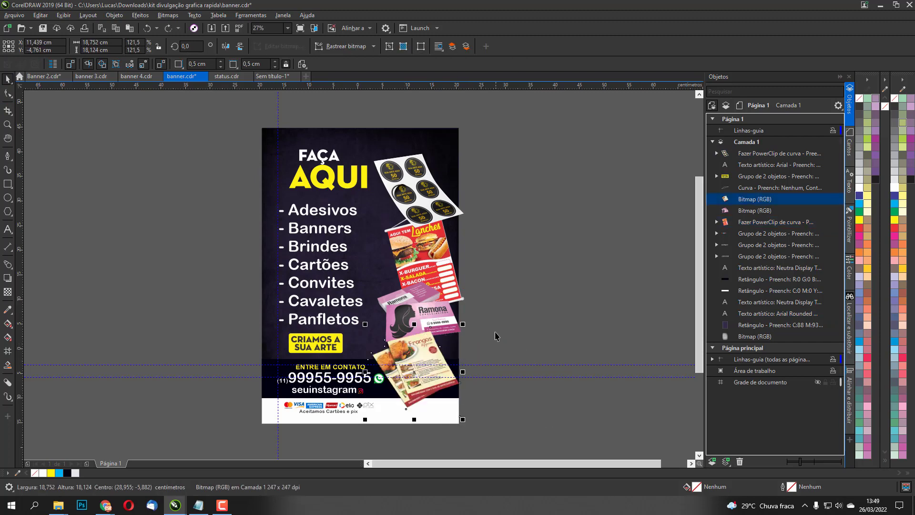
scroll(344, 410, up, 2)
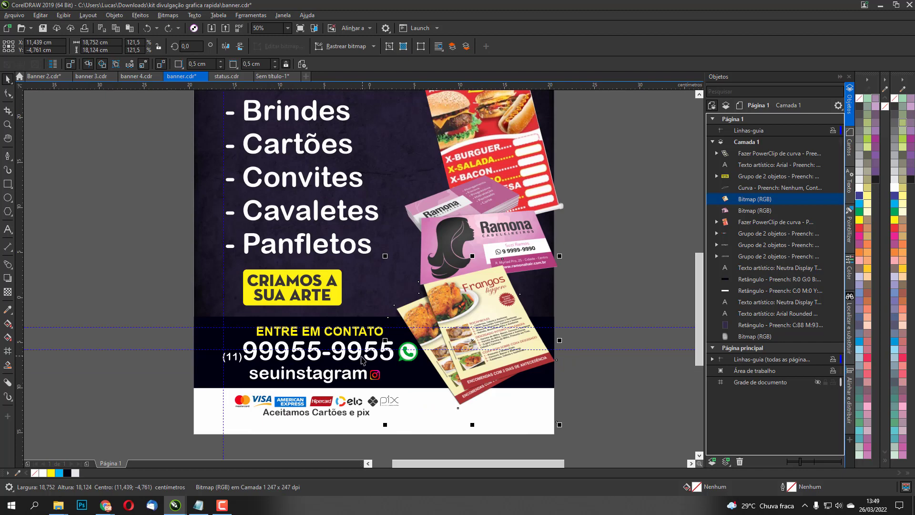
click(604, 273)
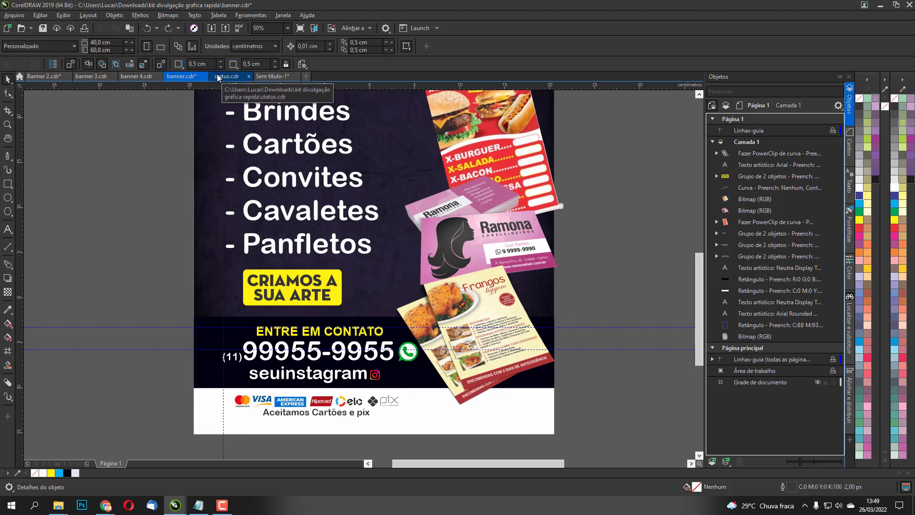
Open the status.cdr document and review the designs on its pages, from ADESIVOS PERSONALIZADOS to CARTÃO DE VISITA and BANNERS.
click(218, 77)
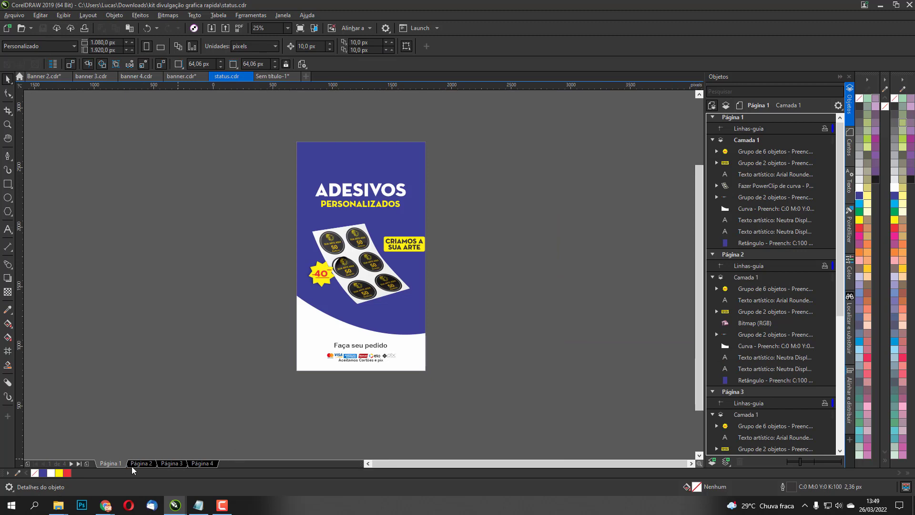
click(137, 464)
click(172, 465)
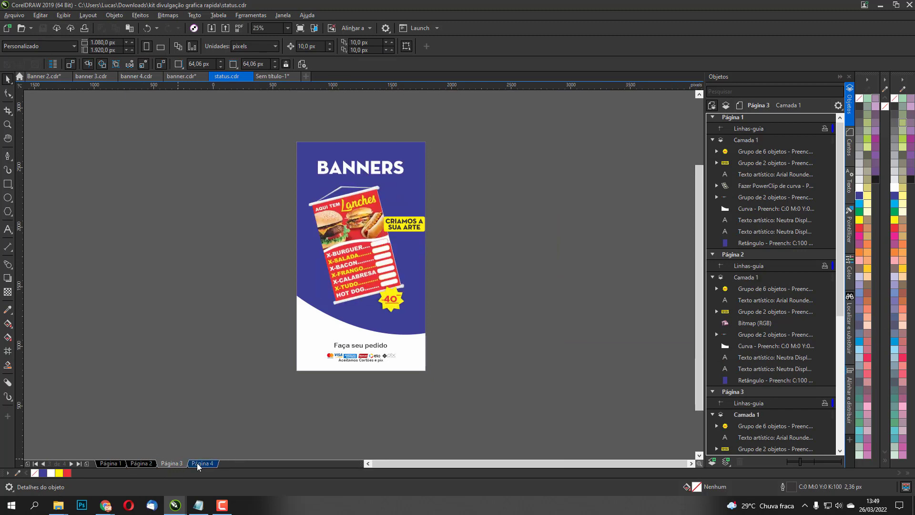
click(202, 464)
click(114, 465)
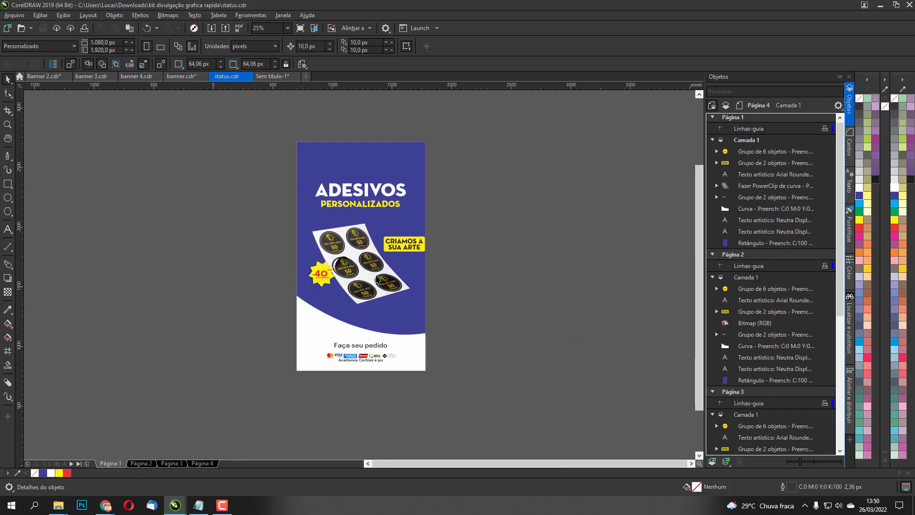
click(141, 464)
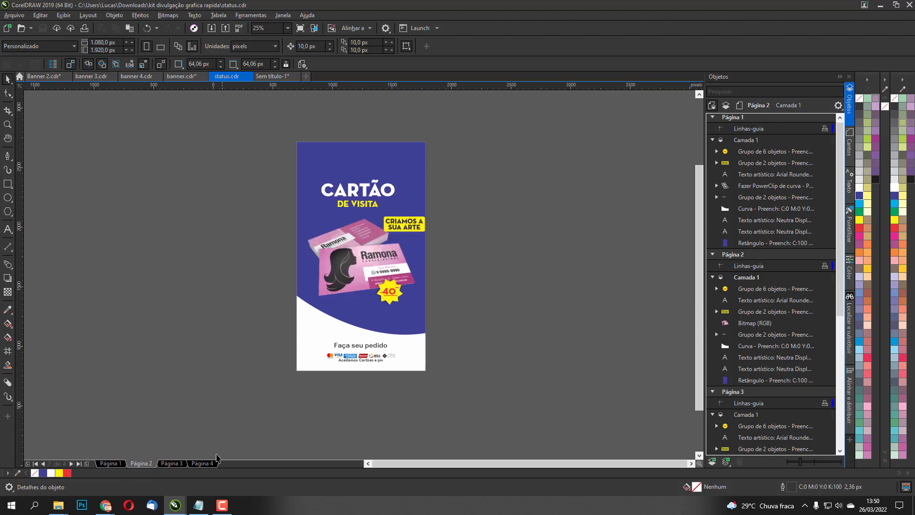
click(173, 464)
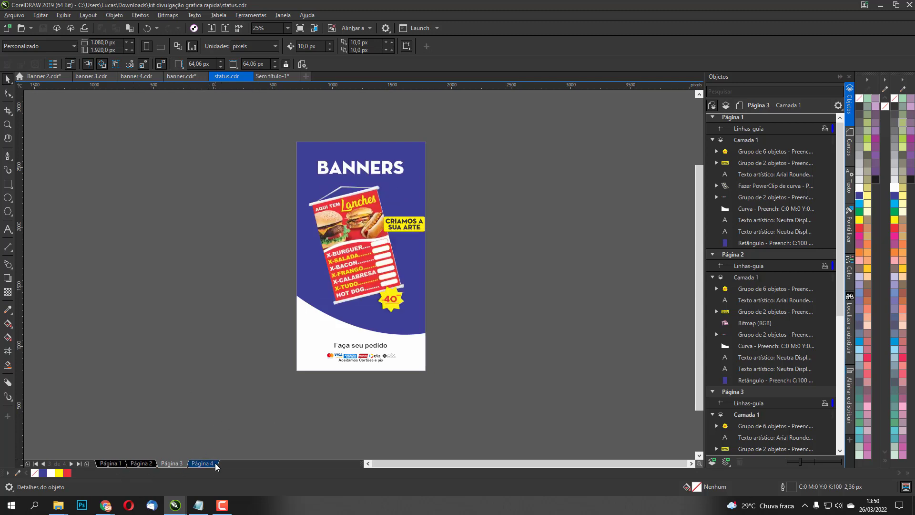
Inspect the yellow price burst on Página 4 up close, select its group, and compare the burst on Página 3 and Página 2.
click(215, 465)
scroll(452, 300, up, 2)
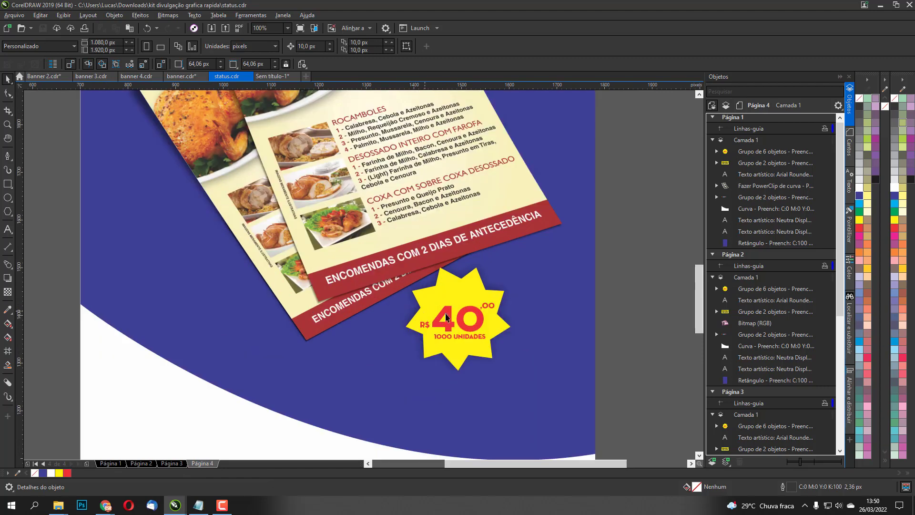
scroll(446, 317, up, 1)
click(442, 310)
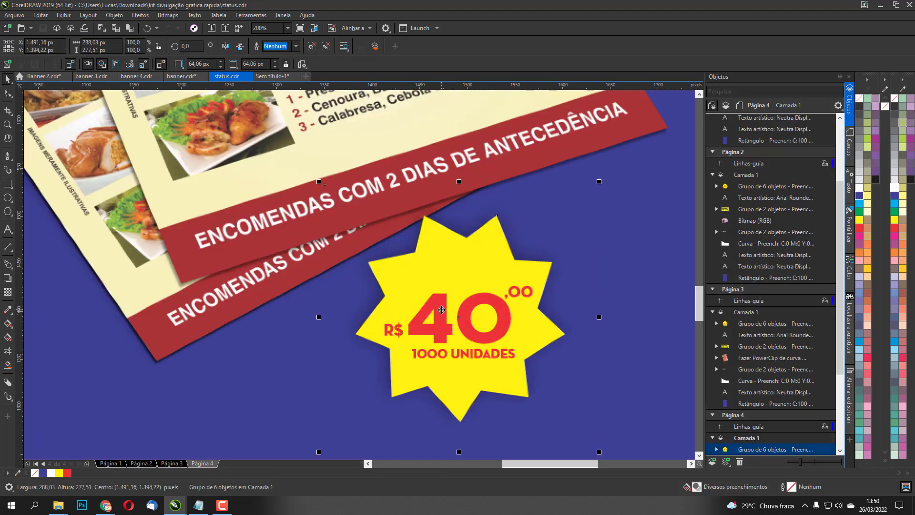
click(172, 463)
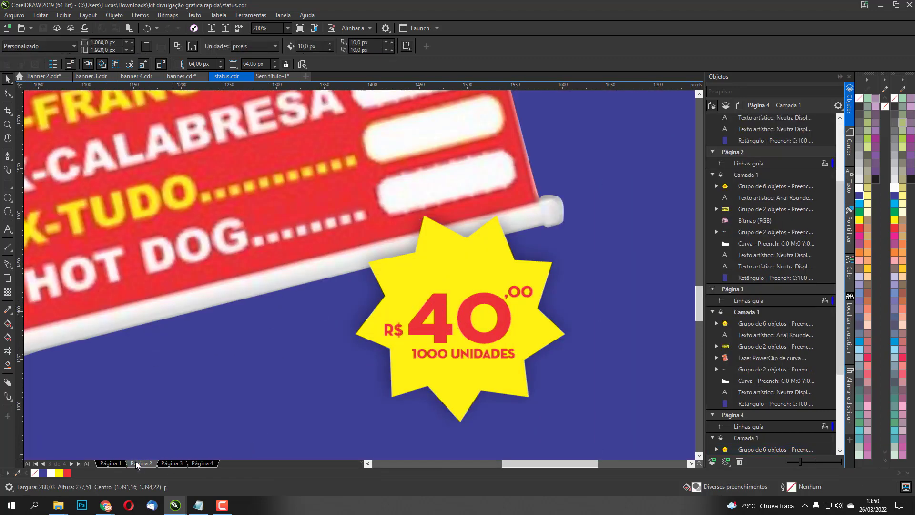
click(137, 465)
scroll(246, 294, down, 2)
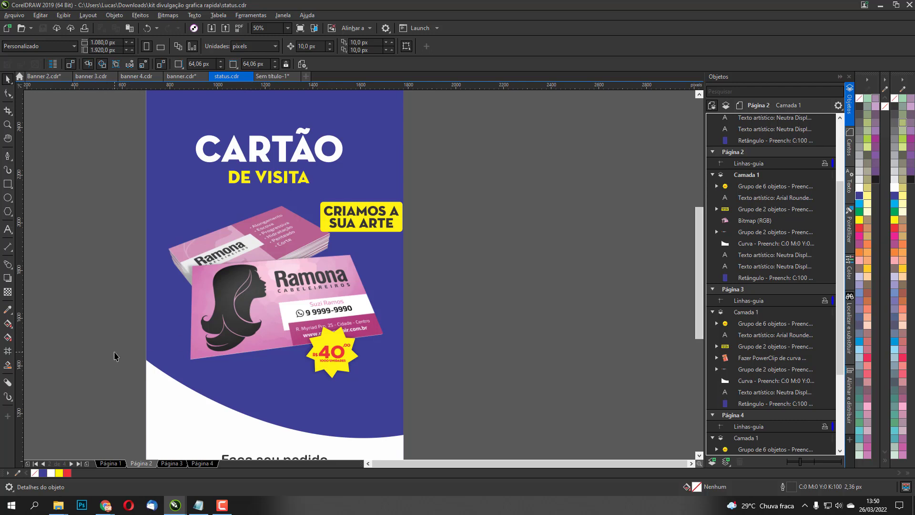
Switch to Chrome and open the blog post "Kit de divulgação para Gráfica Rápida".
mouse_move(106, 505)
click(146, 460)
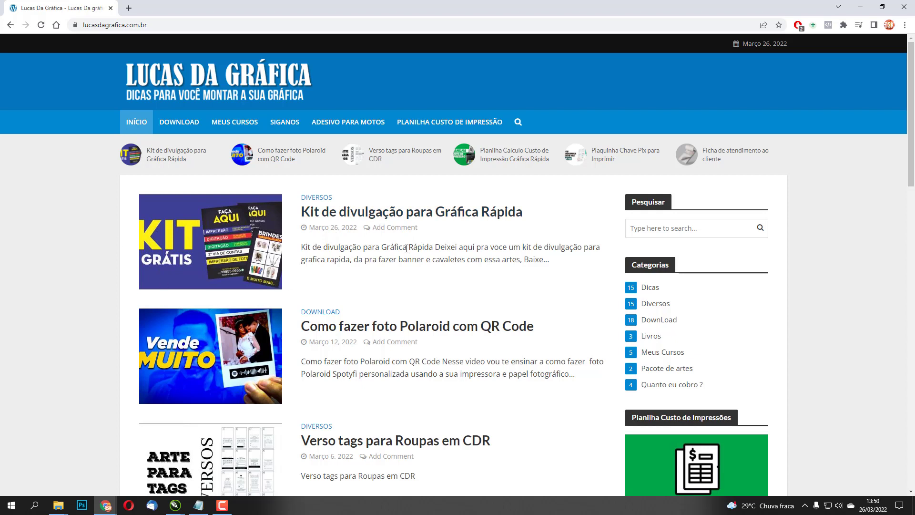
click(393, 213)
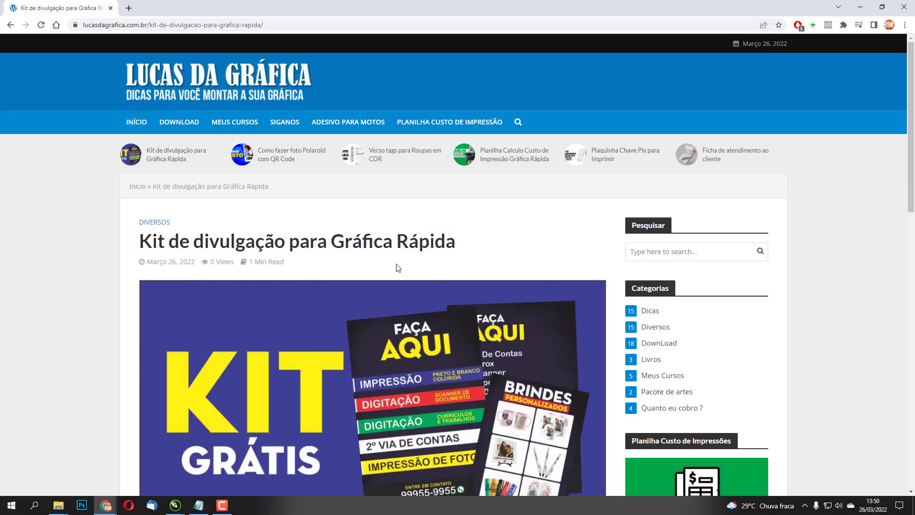
Follow the post's download link, dismiss the translation prompt, and skip the AdFoc.us page to open the kit's Drive folder.
scroll(399, 268, down, 7)
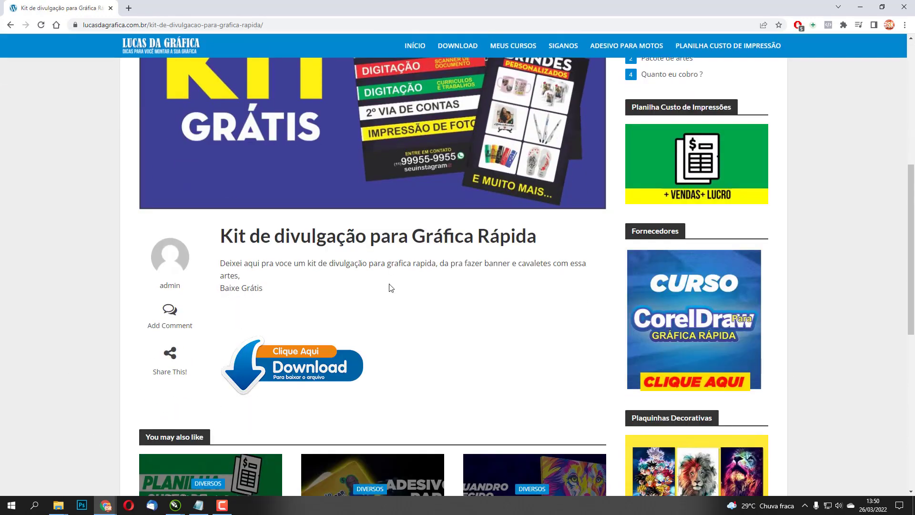
click(295, 367)
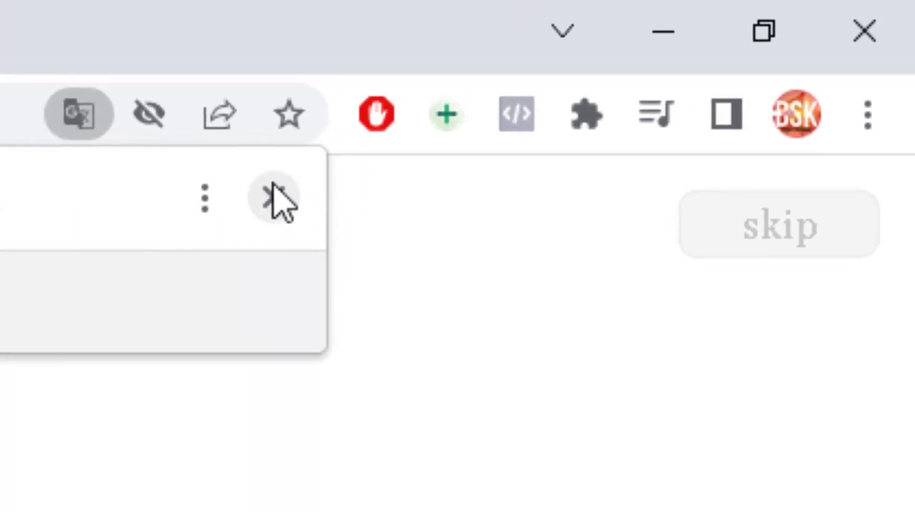
click(273, 190)
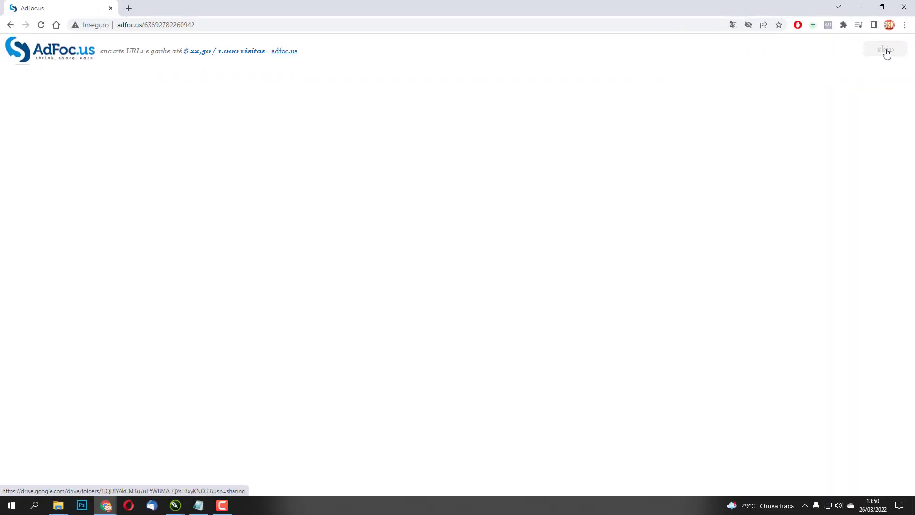
click(887, 52)
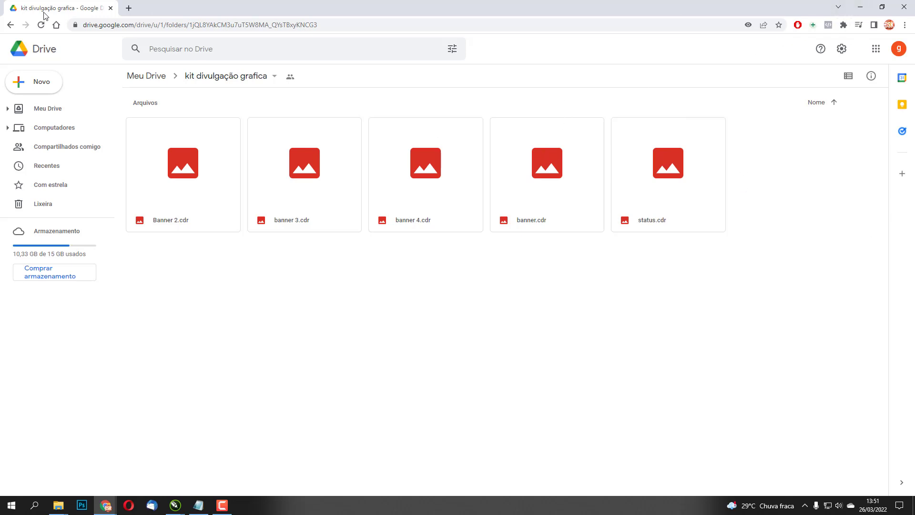
Return to the kit post and reopen the Drive folder through its download link, skipping the AdFoc.us page.
click(10, 25)
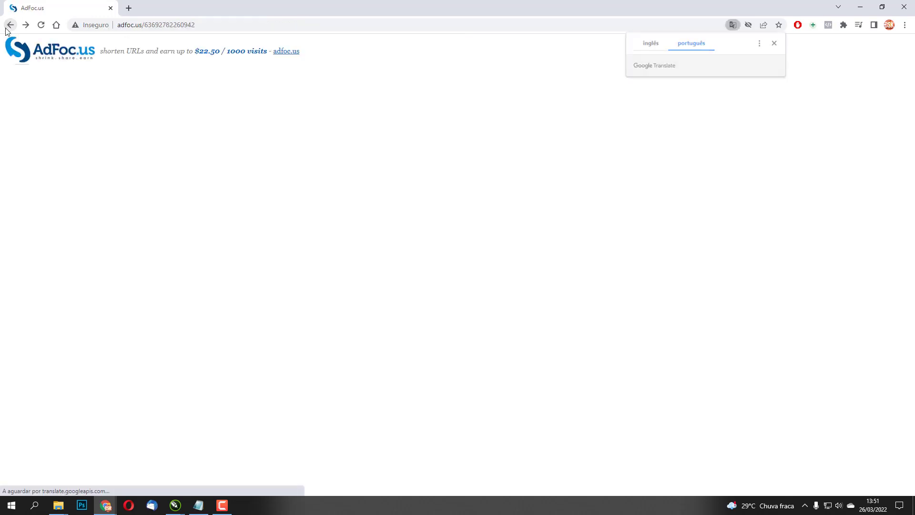
click(9, 25)
click(311, 363)
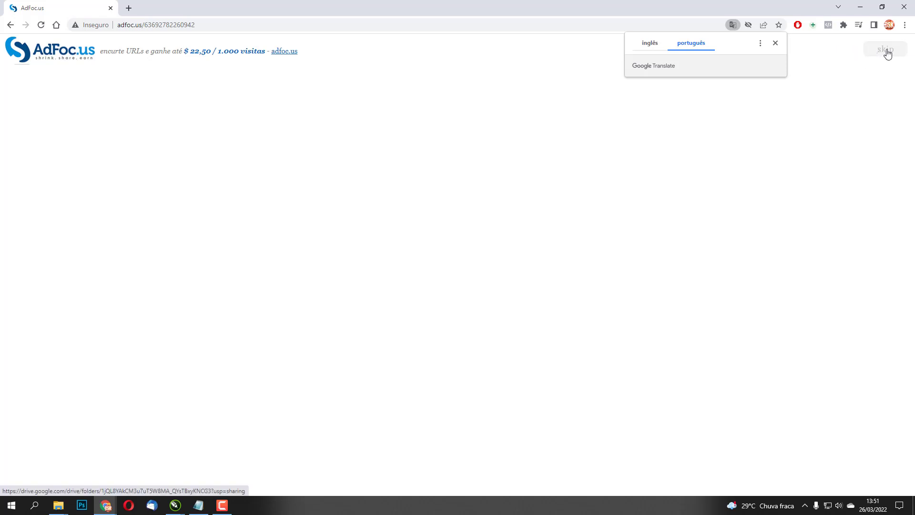
click(888, 52)
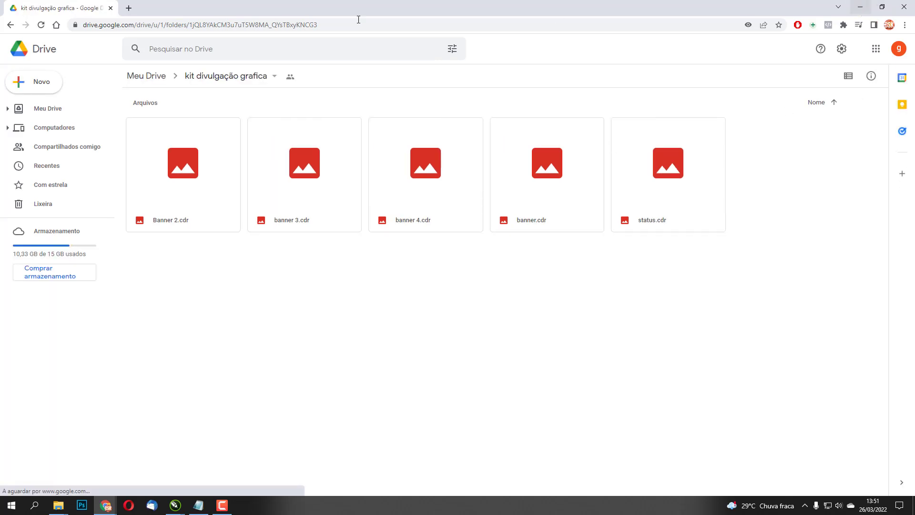
Go back from the Drive folder to the kit post and look it over up to the site header.
click(9, 25)
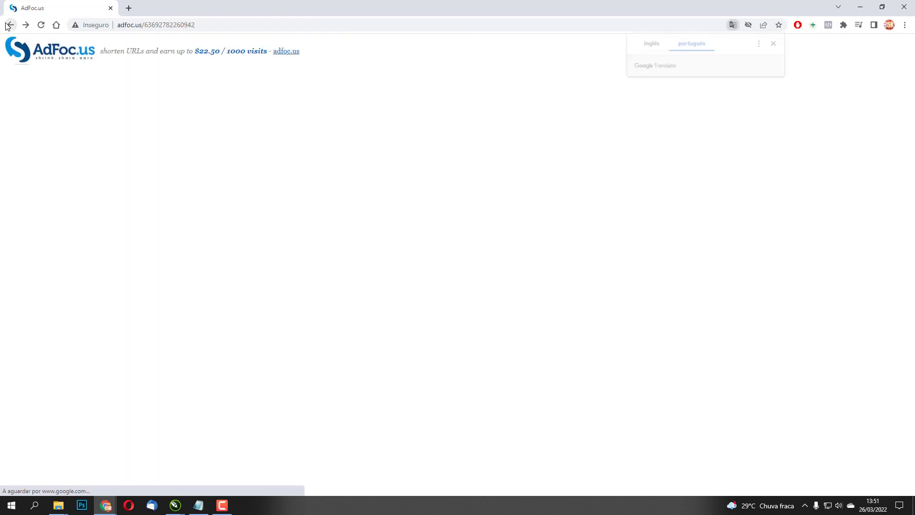
click(9, 25)
scroll(423, 217, up, 4)
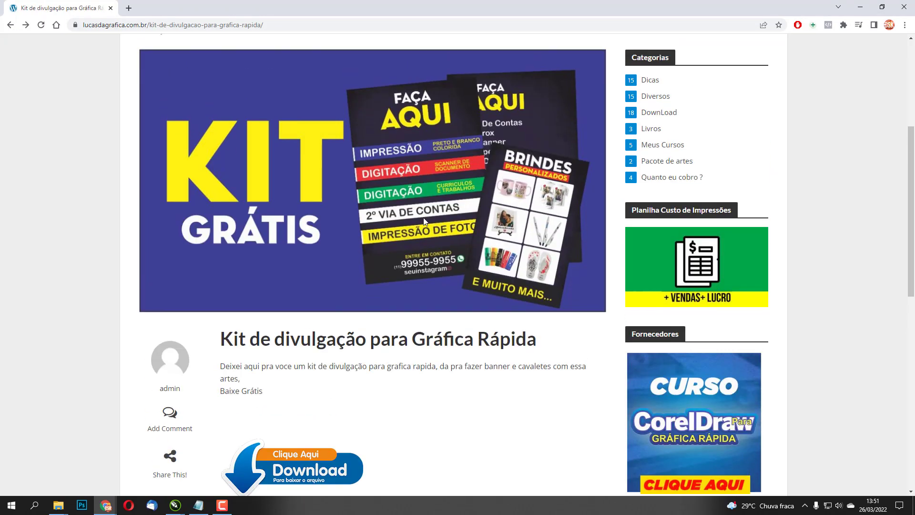
scroll(424, 218, up, 2)
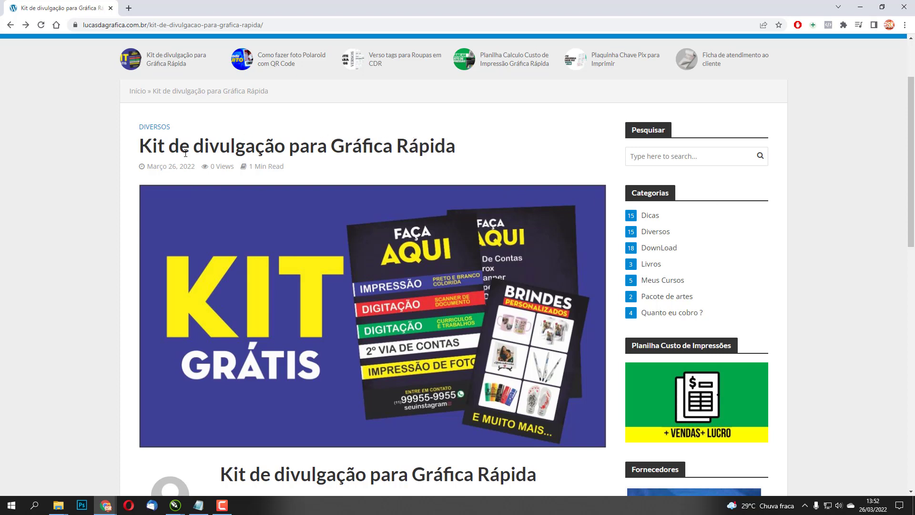
scroll(522, 166, up, 2)
scroll(522, 165, up, 1)
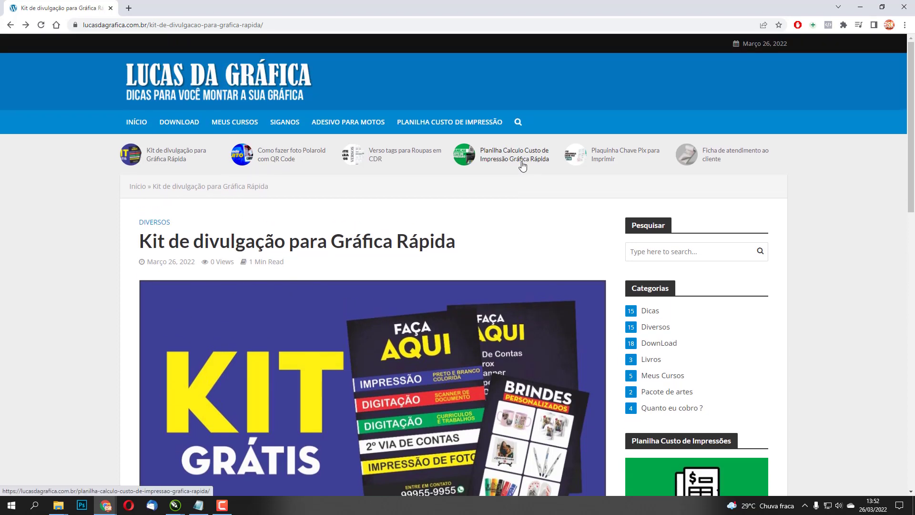